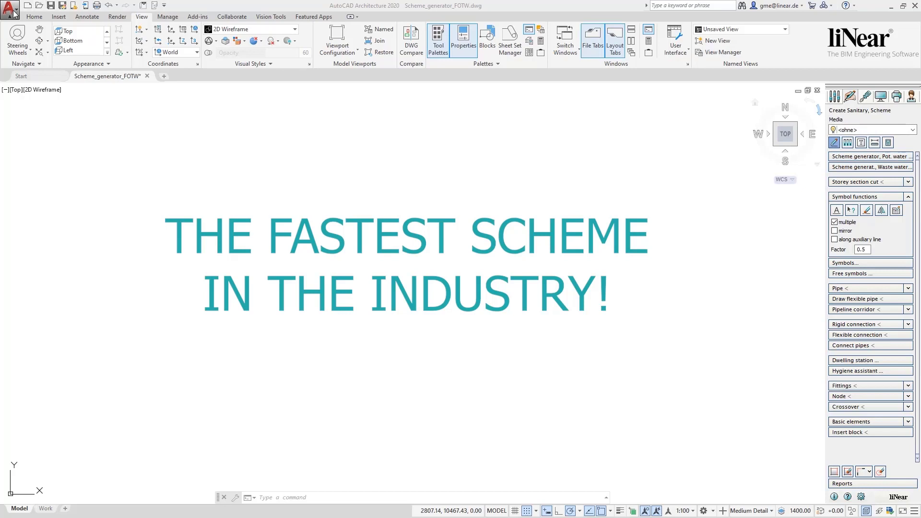
- Open the potable-water scheme generator and insert a 'Bas' storey with layer code B below 1st Upper Floor
left_click(868, 159)
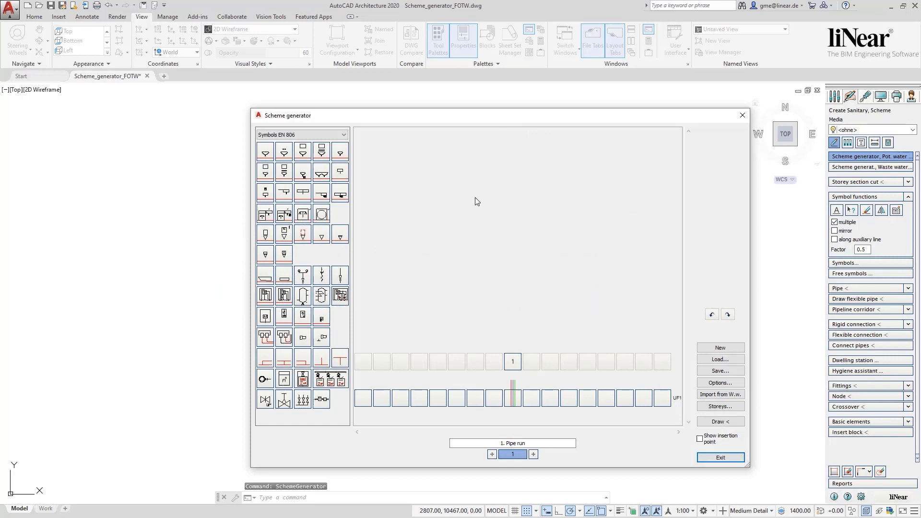
left_click(722, 407)
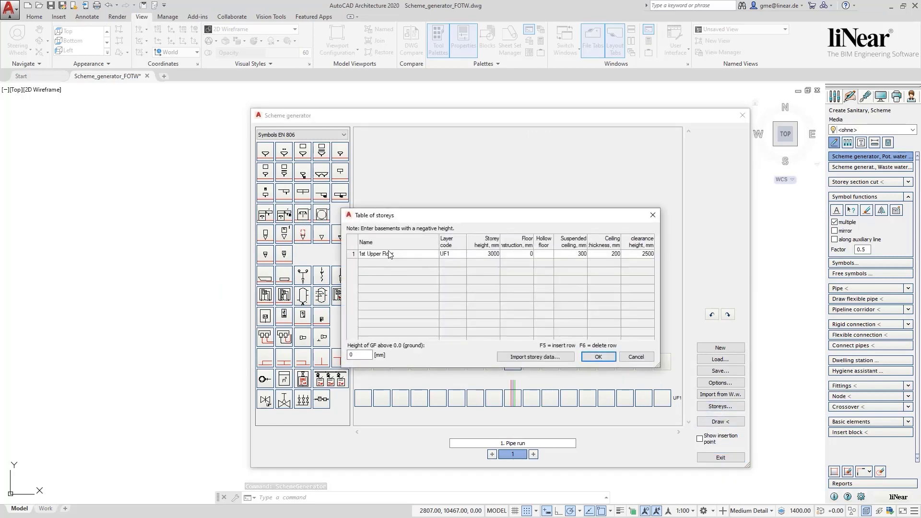
left_click(389, 254)
key("F5")
type("Basement")
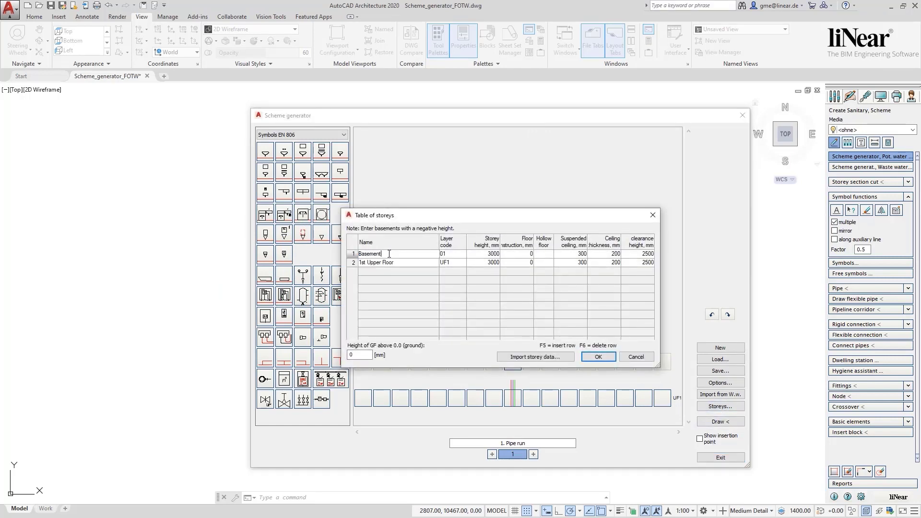
key("Tab")
type("B")
left_click(607, 358)
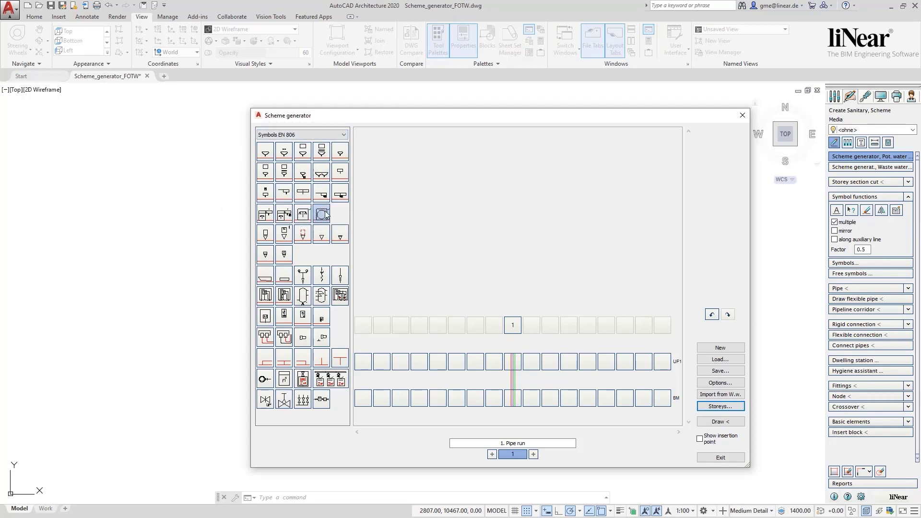
- Place a chain of sanitary fixture symbols in the UF1 cells left of the riser
left_click_drag(285, 214, 354, 215)
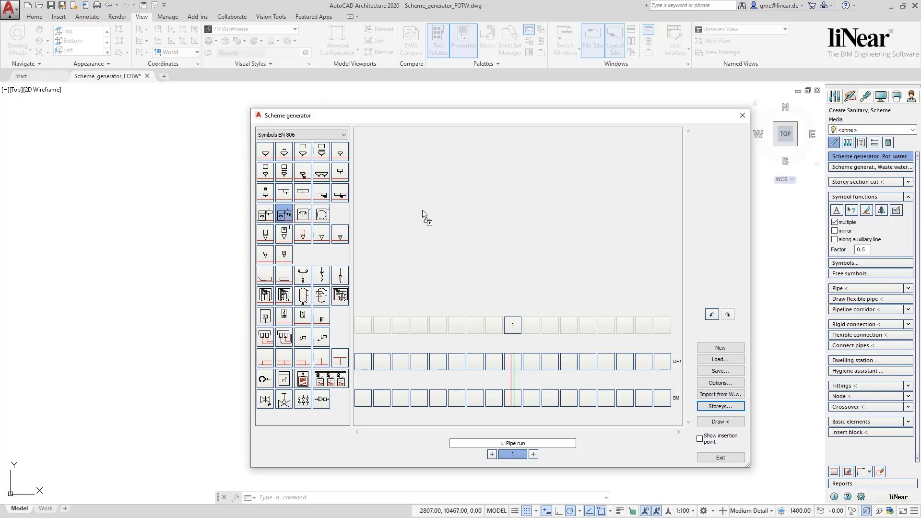
left_click_drag(498, 364, 499, 364)
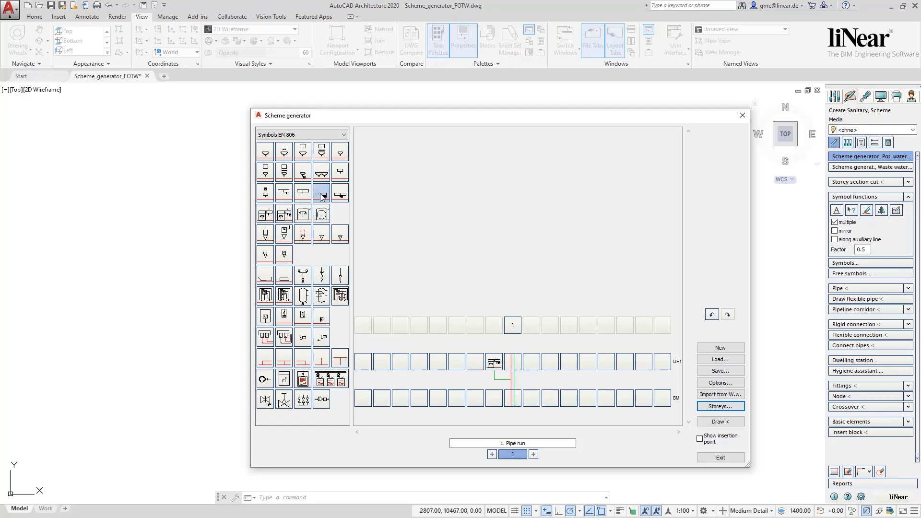
left_click_drag(266, 235, 477, 361)
left_click_drag(340, 152, 416, 246)
left_click_drag(455, 362, 456, 362)
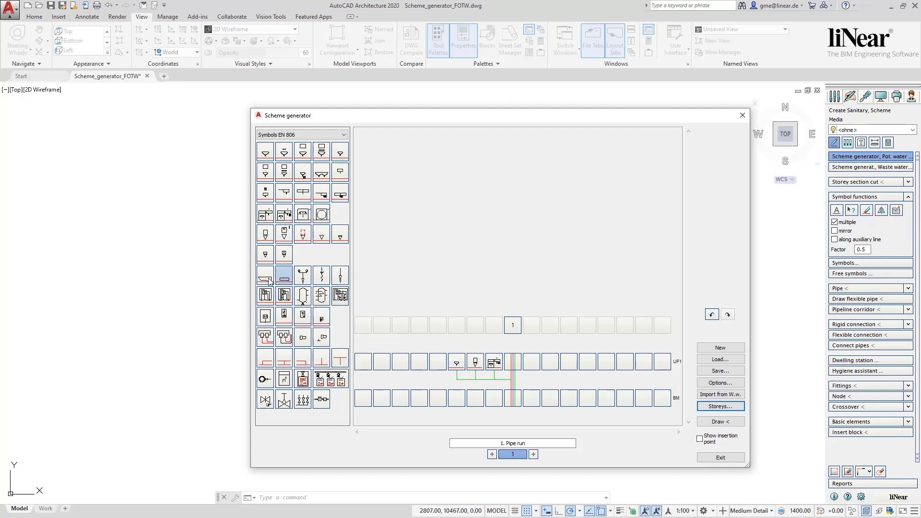
left_click_drag(265, 275, 438, 363)
left_click_drag(299, 282, 420, 363)
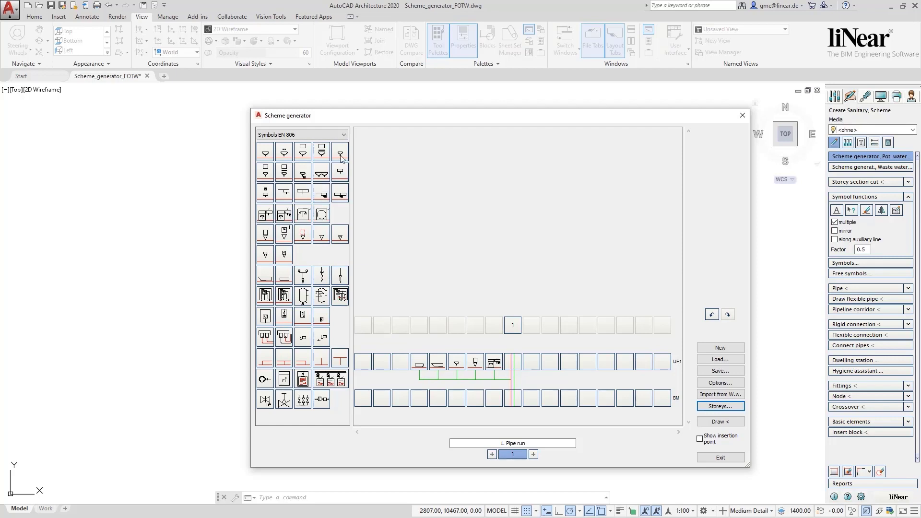
left_click_drag(341, 154, 401, 363)
left_click_drag(303, 234, 385, 363)
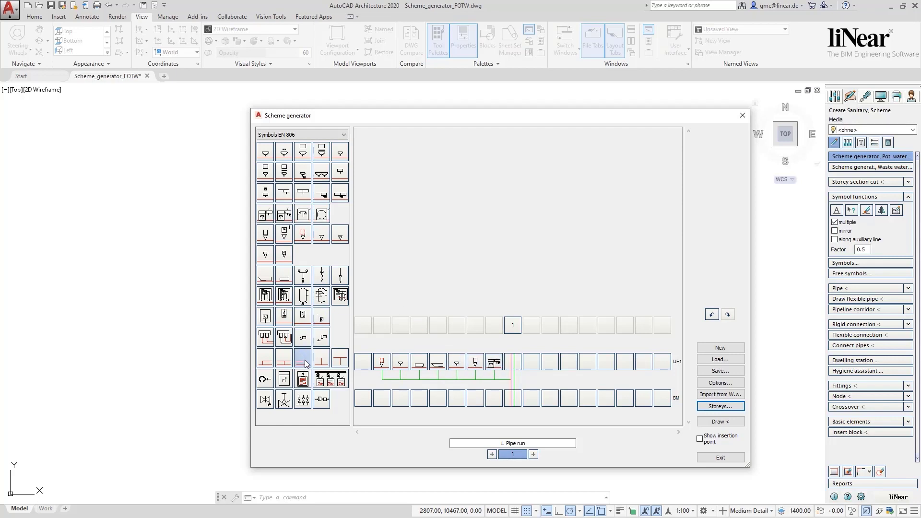
- Add fittings beside the riser and mark one fixture as Last consumer (left)
left_click_drag(306, 363, 494, 367)
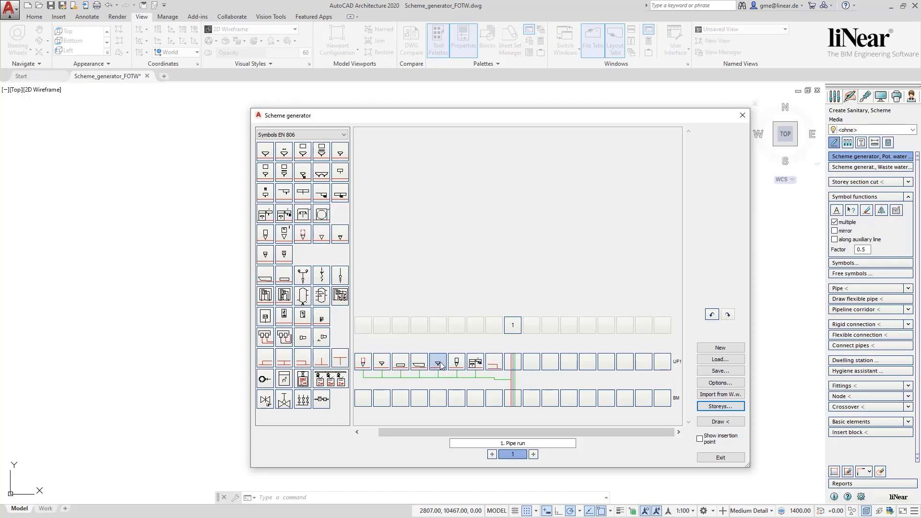
right_click(439, 363)
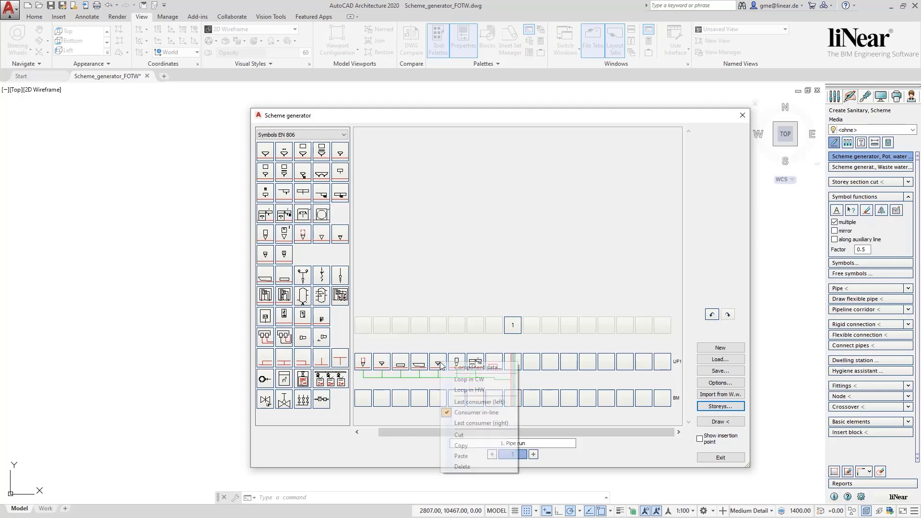
left_click(480, 403)
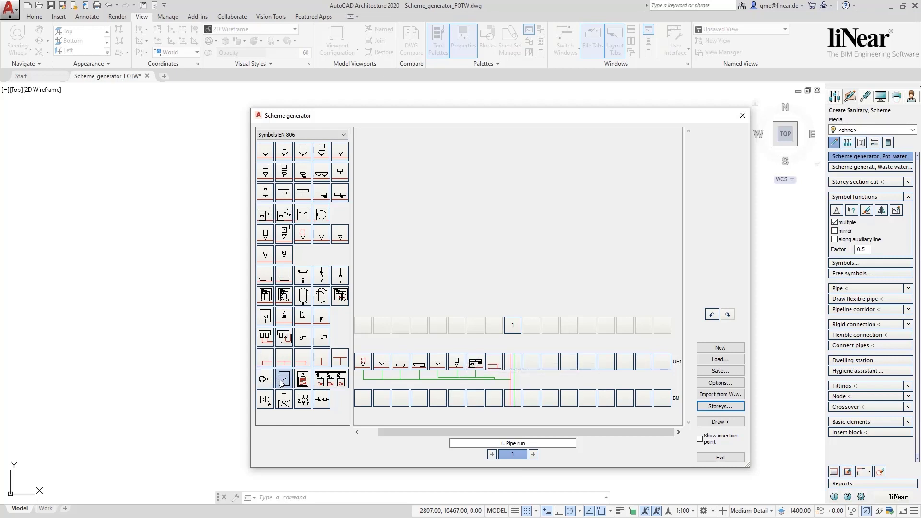
left_click_drag(265, 382, 495, 363)
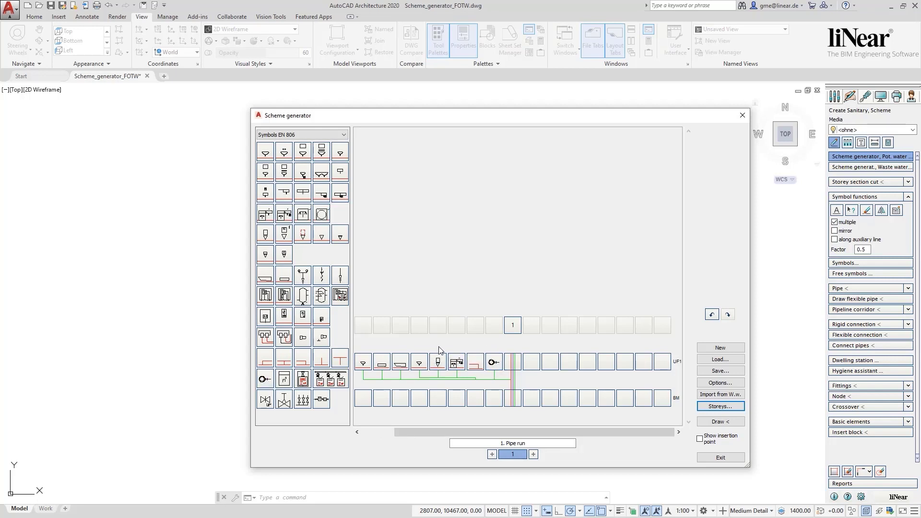
- Set the UF1 pipe section's length to 3 m in its section part data
double_click(396, 382)
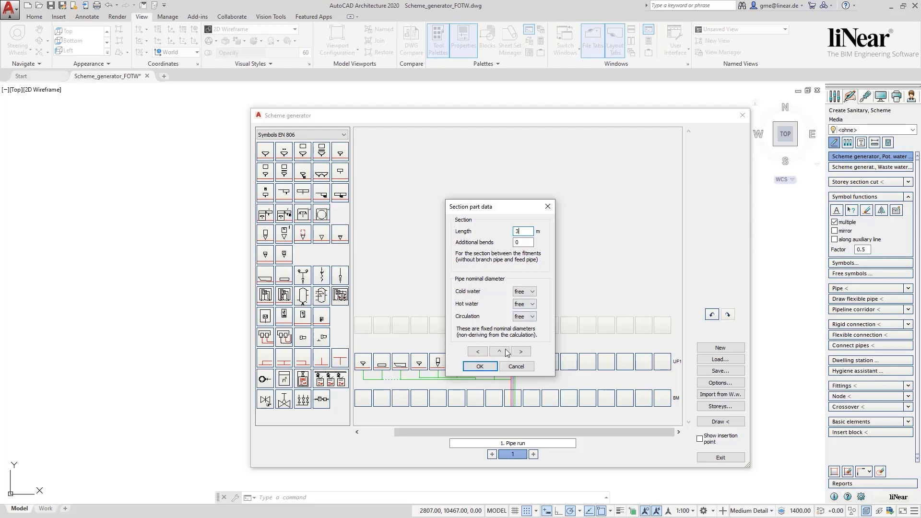
left_click(481, 367)
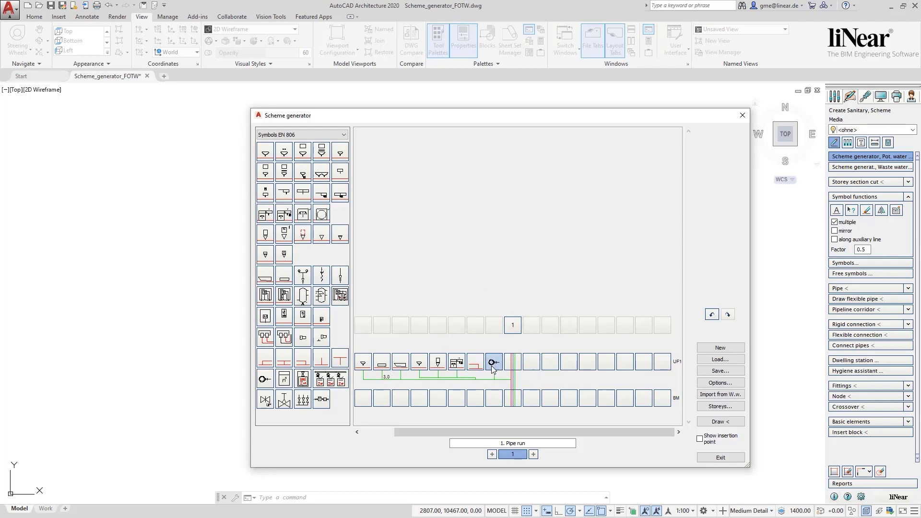
- Mirror UF1's left-side fixtures to the right of the riser and copy the storey into UF2–UF4
right_click(515, 368)
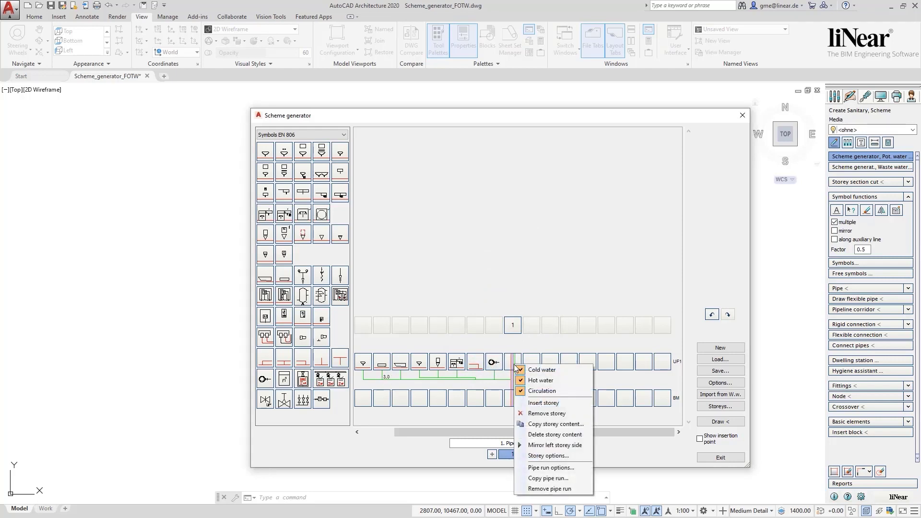
left_click(558, 445)
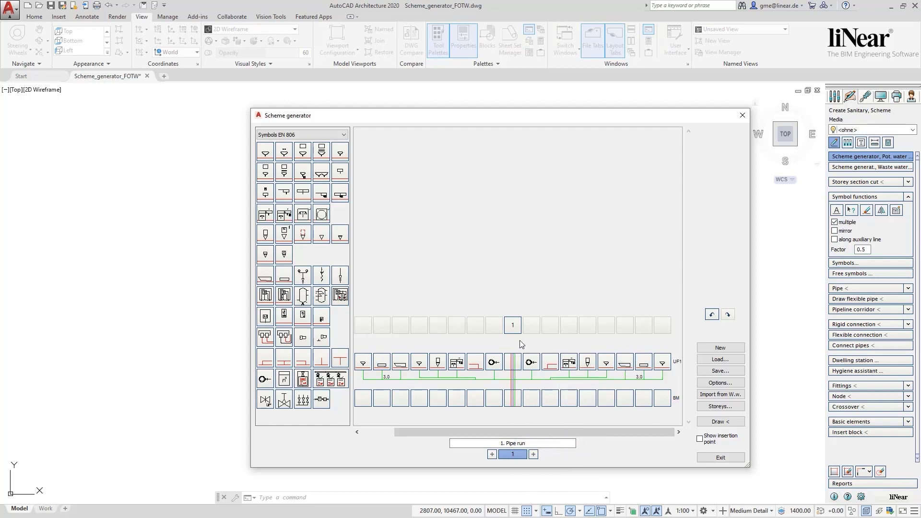
right_click(513, 359)
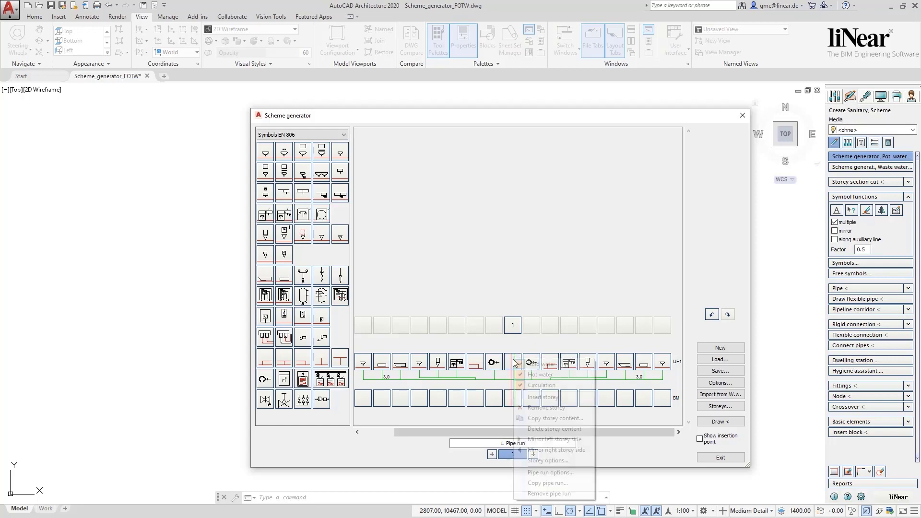
left_click(555, 419)
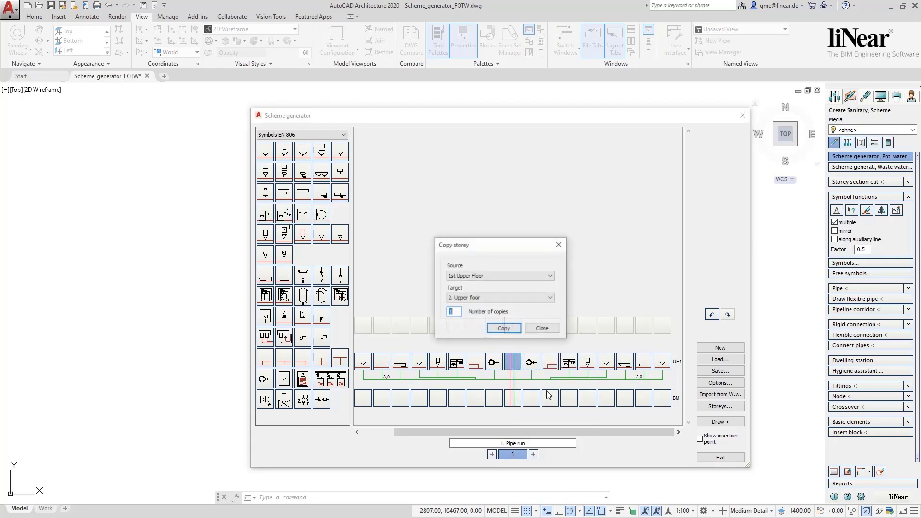
left_click(504, 329)
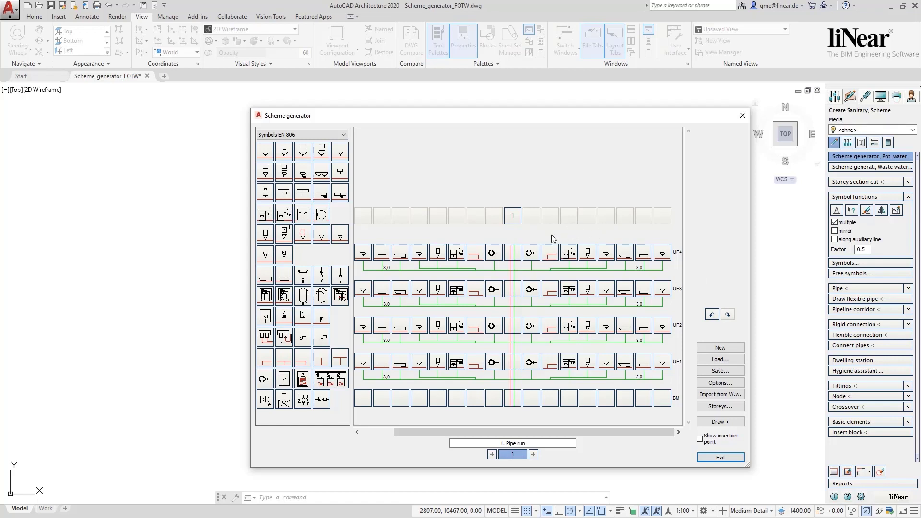
- Copy pipe run 1 into a second pipe run, then return to run 1
right_click(515, 398)
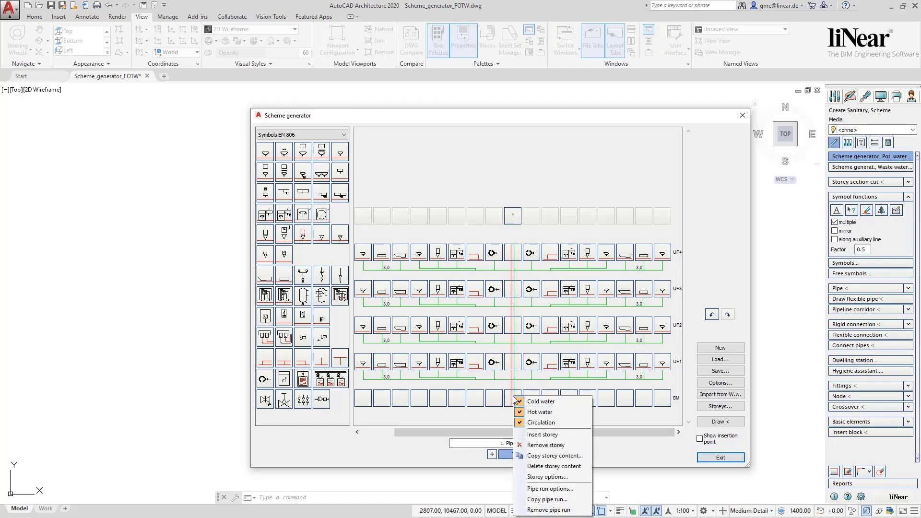
left_click(547, 499)
left_click(504, 328)
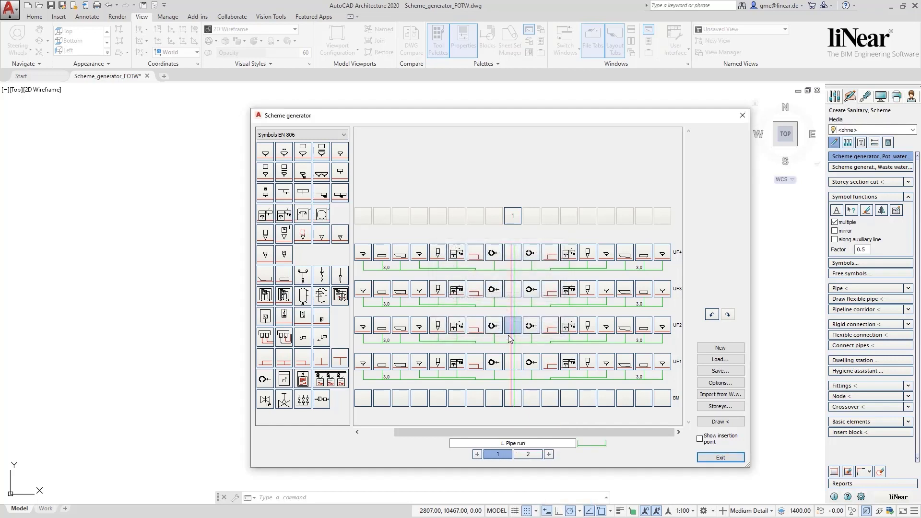
left_click(529, 455)
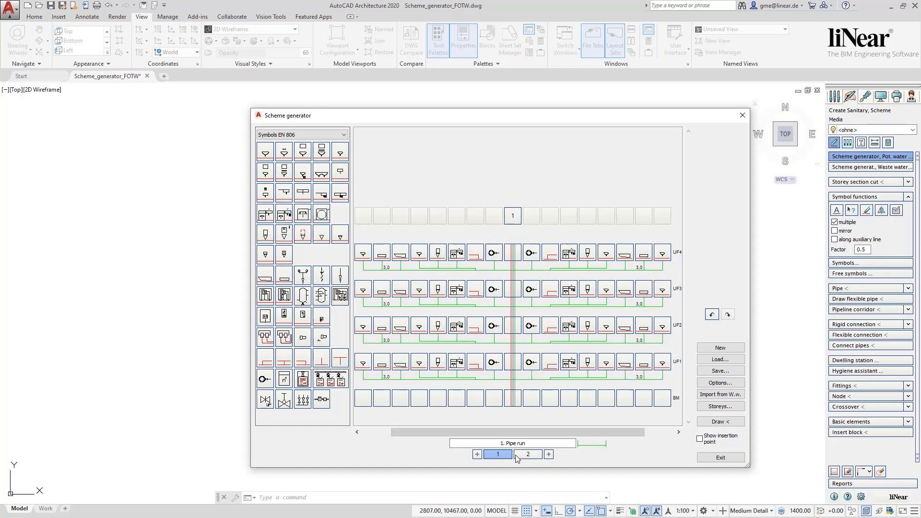
left_click(499, 455)
- Place the cylinder vessel symbol at the basement riser
left_click(303, 295)
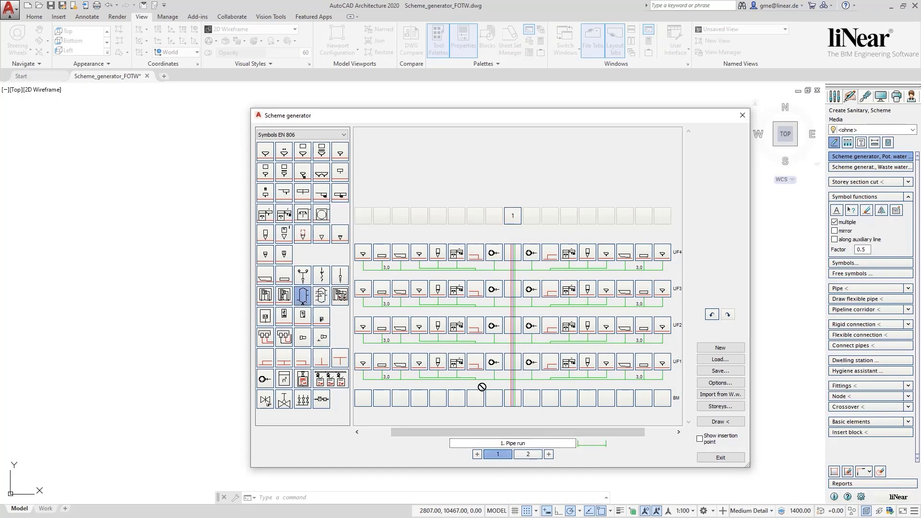
left_click(495, 399)
left_click(321, 399)
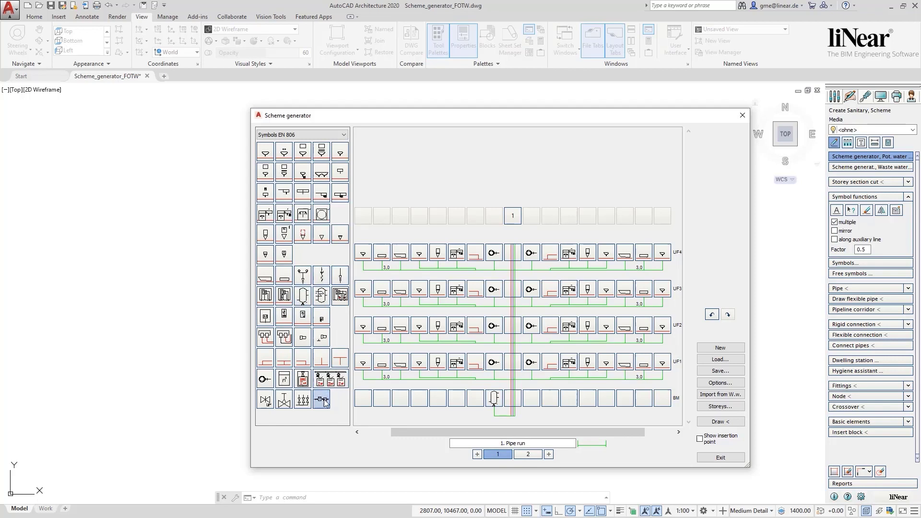
- Place the basement fitting and set looped-in connection, Viega calculation data and Drop ear elbow installation
left_click(476, 400)
left_click(720, 382)
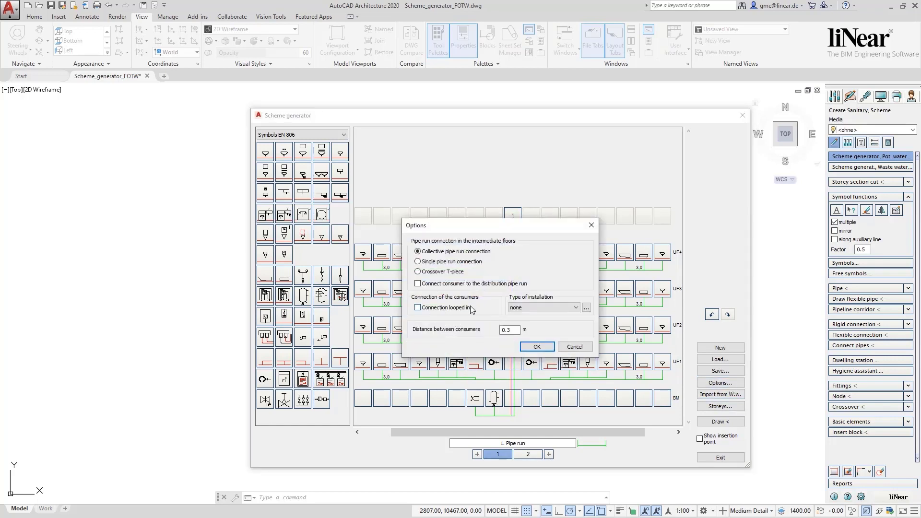
left_click_drag(545, 219, 546, 162)
left_click(587, 250)
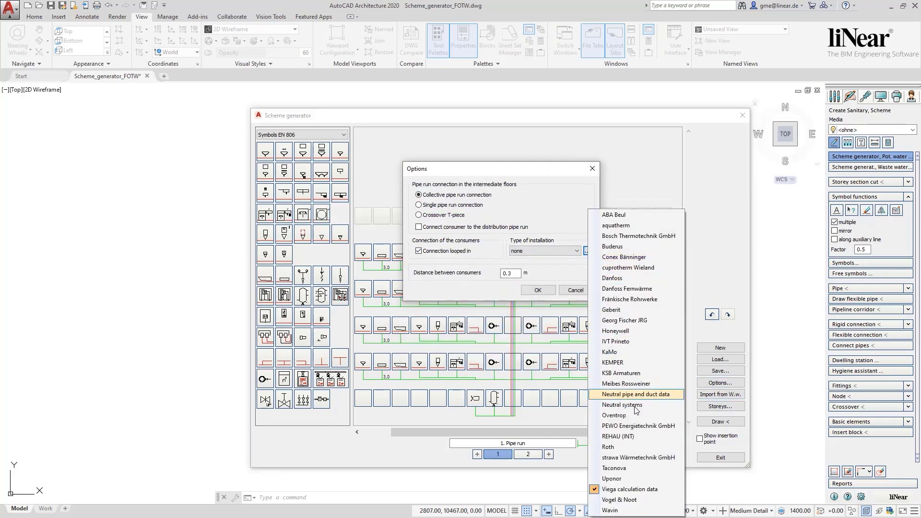
left_click(624, 489)
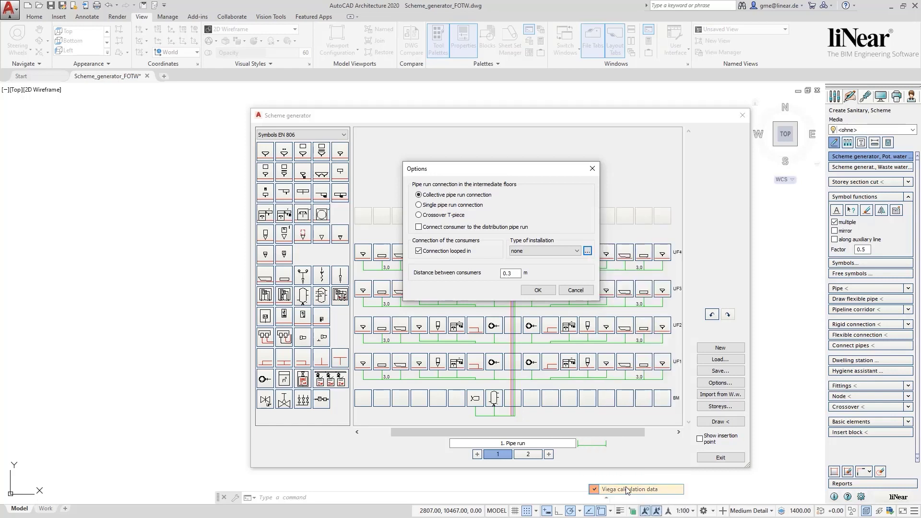
left_click(540, 251)
left_click(540, 277)
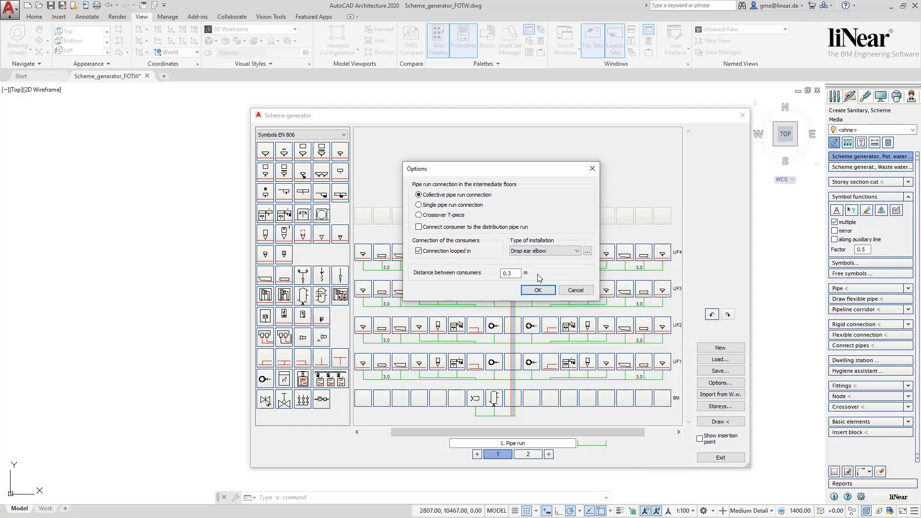
left_click(539, 291)
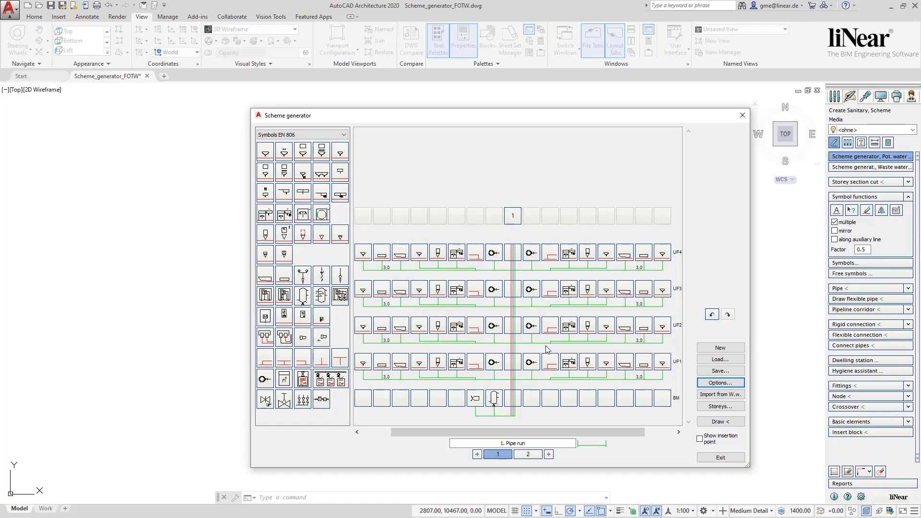
- Draw the generated scheme into the drawing and run the Potable Water calculation from the Analyse tab
left_click(723, 422)
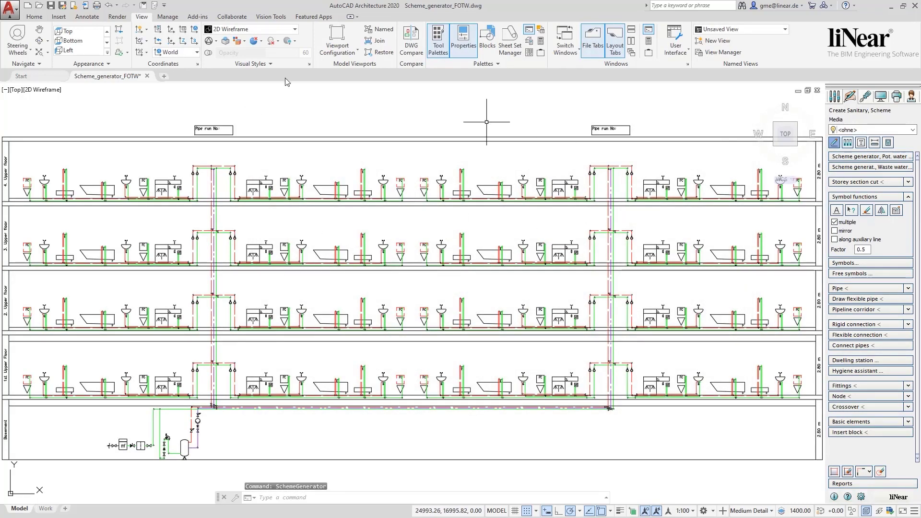
scroll(158, 391, "up", 8)
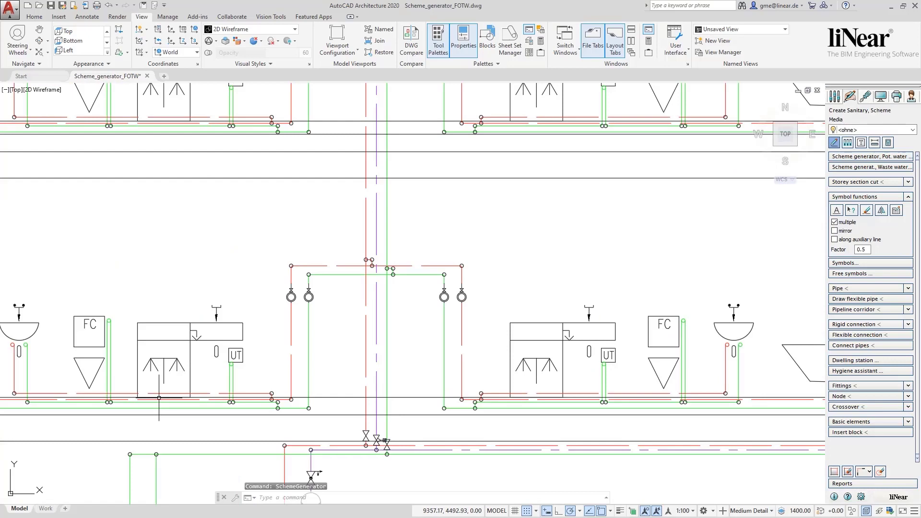
scroll(331, 386, "down", 2)
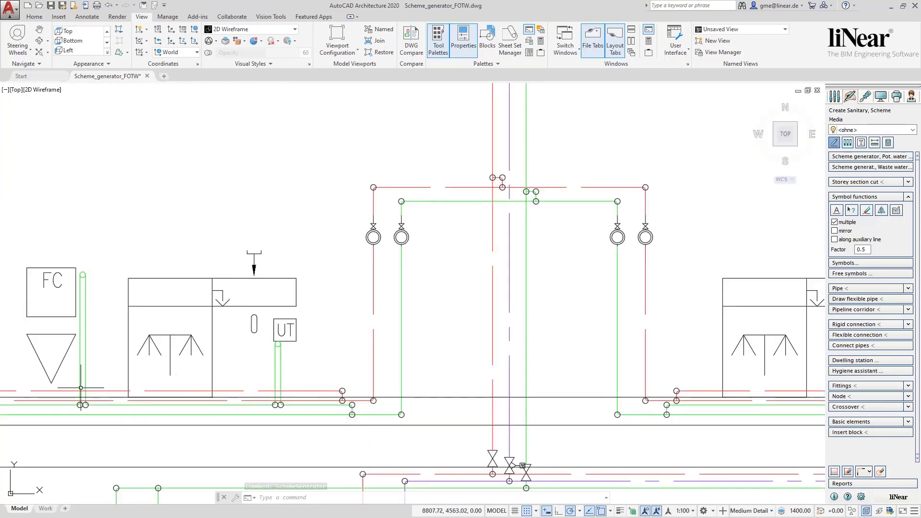
scroll(81, 389, "down", 4)
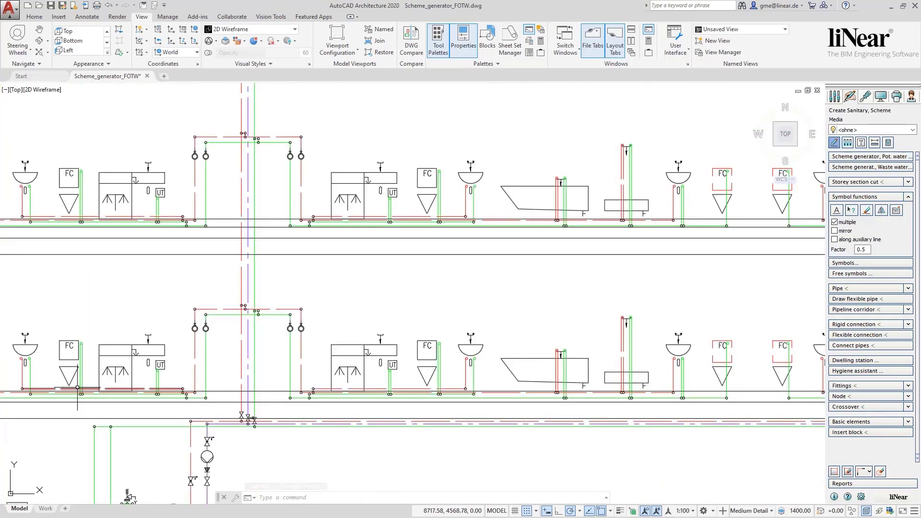
left_click(888, 143)
left_click(861, 187)
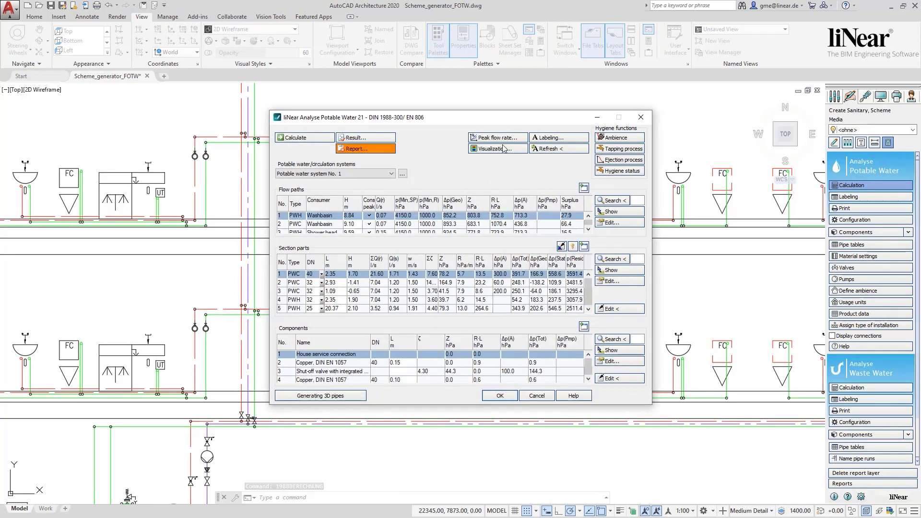
- Visualize the results by Geometry: Nom. diam, colouring pipes with a DN 10–DN 40 legend
left_click(502, 150)
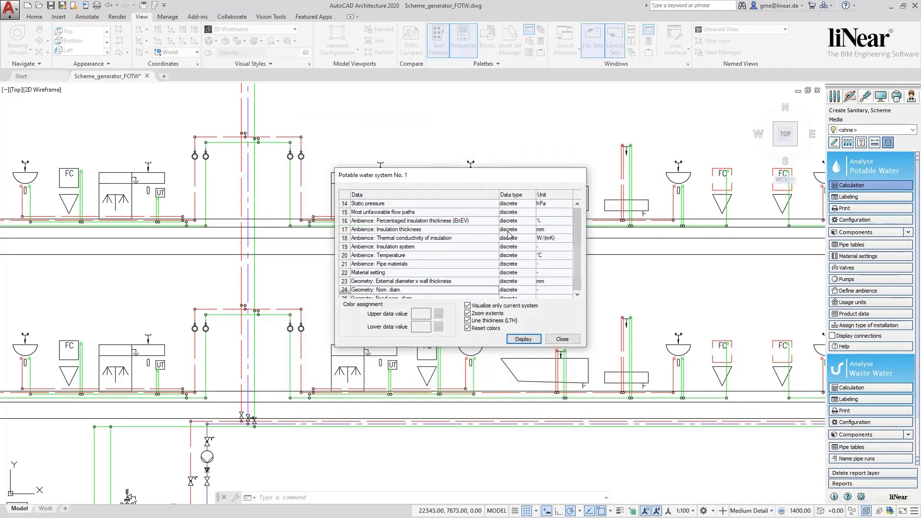
scroll(381, 264, "down", 2)
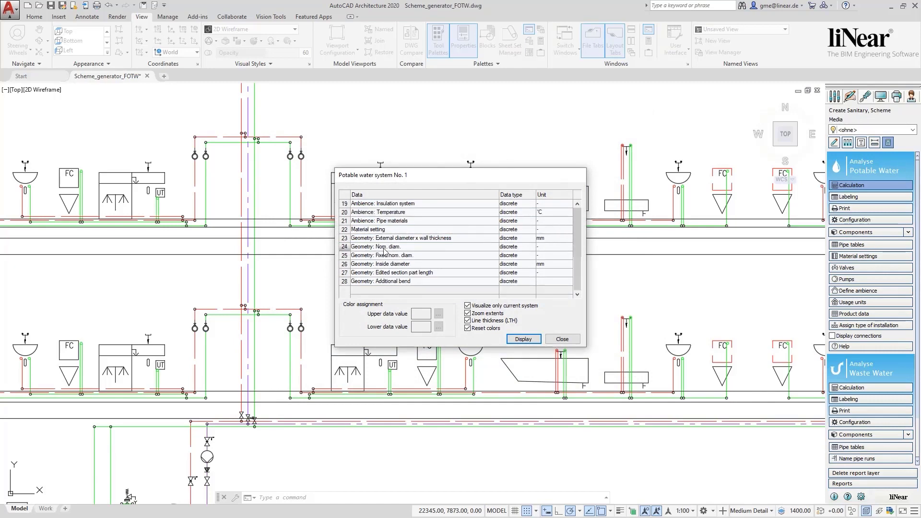
left_click(522, 339)
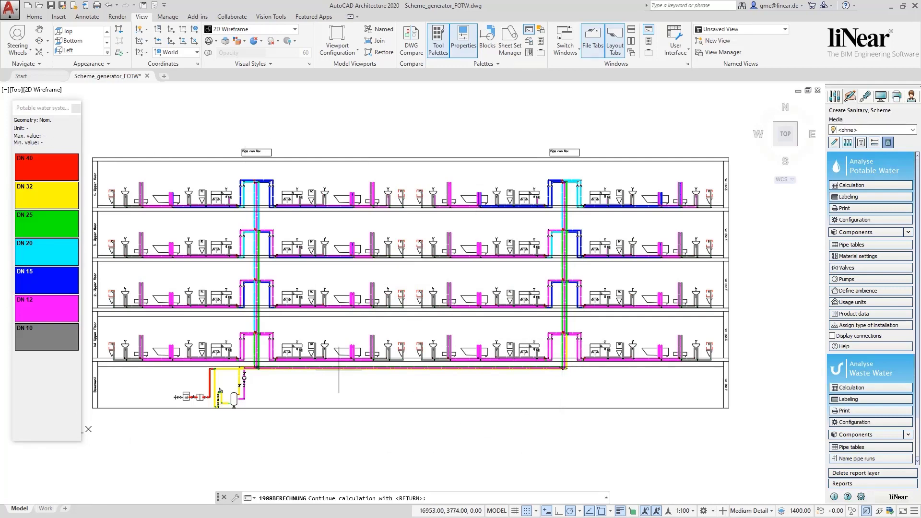
scroll(187, 342, "up", 6)
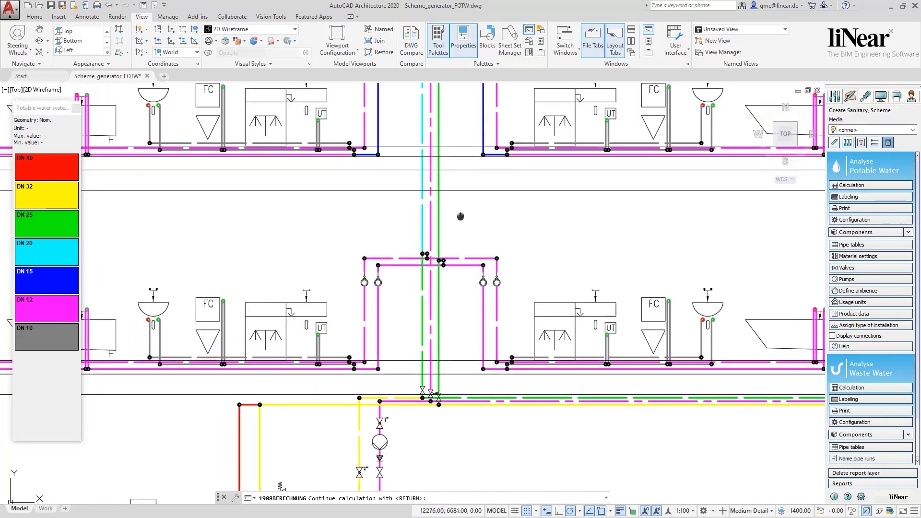